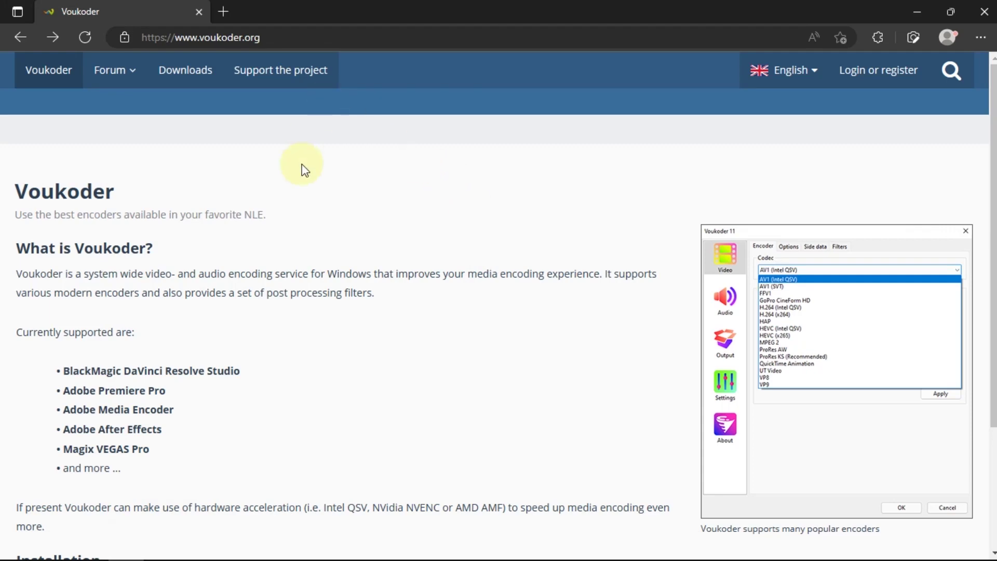
# Step: Review voukoder.org's supported apps (DaVinci Resolve Studio, Premiere Pro, Media Encoder, After Effects, VEGAS Pro), then go to Downloads
pyautogui.moveTo(256, 38); pyautogui.dragTo(137, 38)
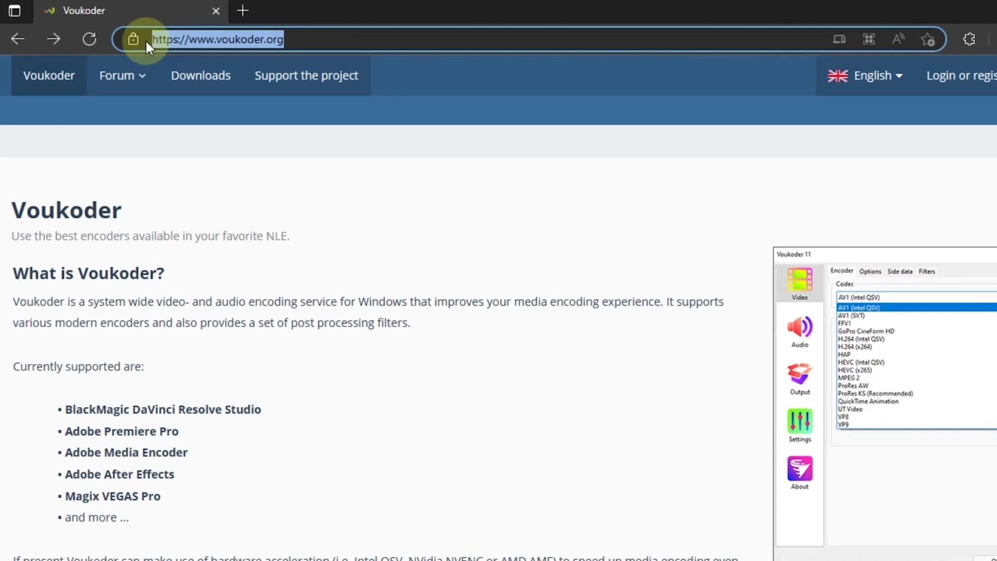
pyautogui.click(375, 148)
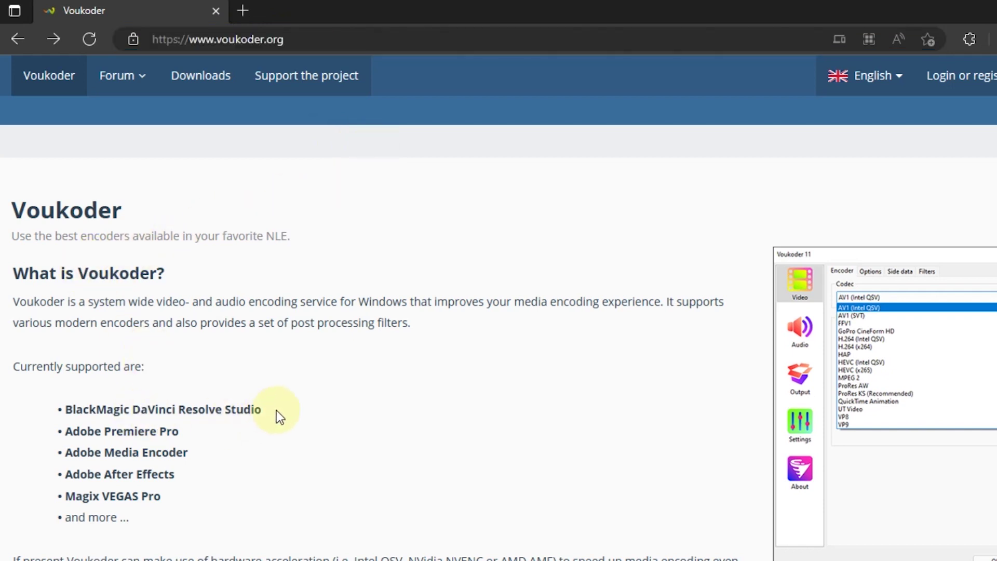
pyautogui.moveTo(275, 413); pyautogui.dragTo(59, 411)
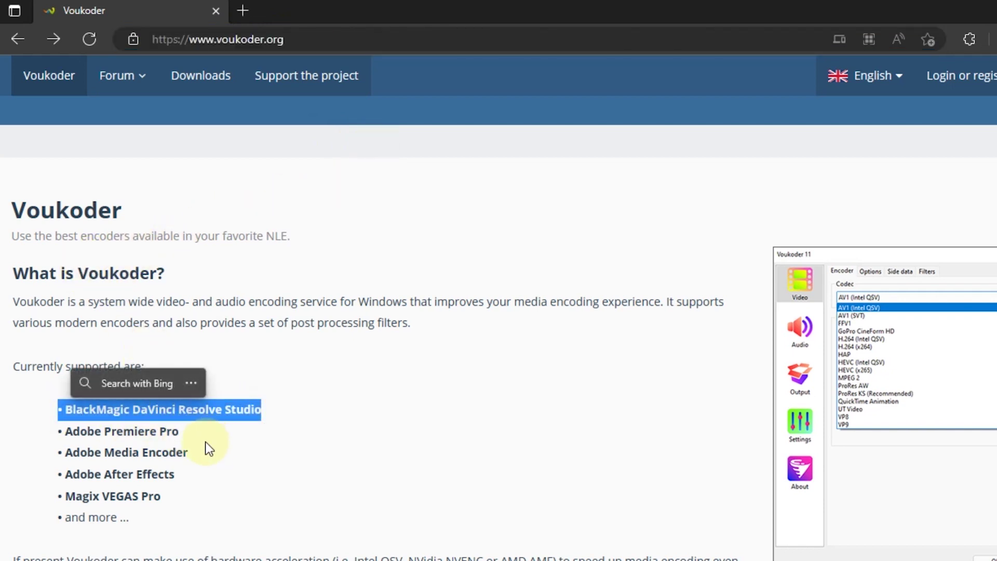
pyautogui.moveTo(204, 439); pyautogui.dragTo(60, 452)
pyautogui.moveTo(181, 477); pyautogui.dragTo(55, 475)
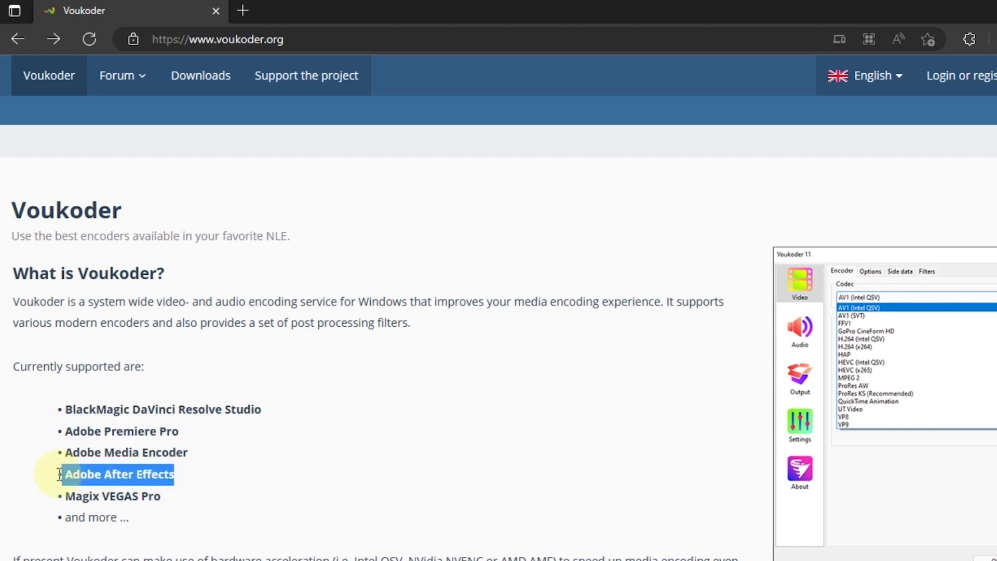
pyautogui.moveTo(167, 497); pyautogui.dragTo(60, 497)
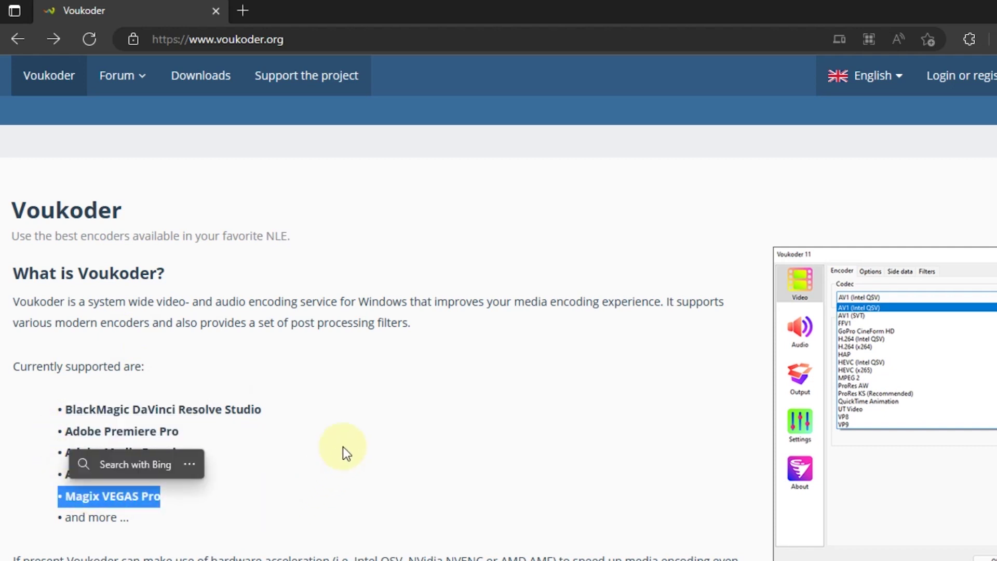
pyautogui.click(86, 356)
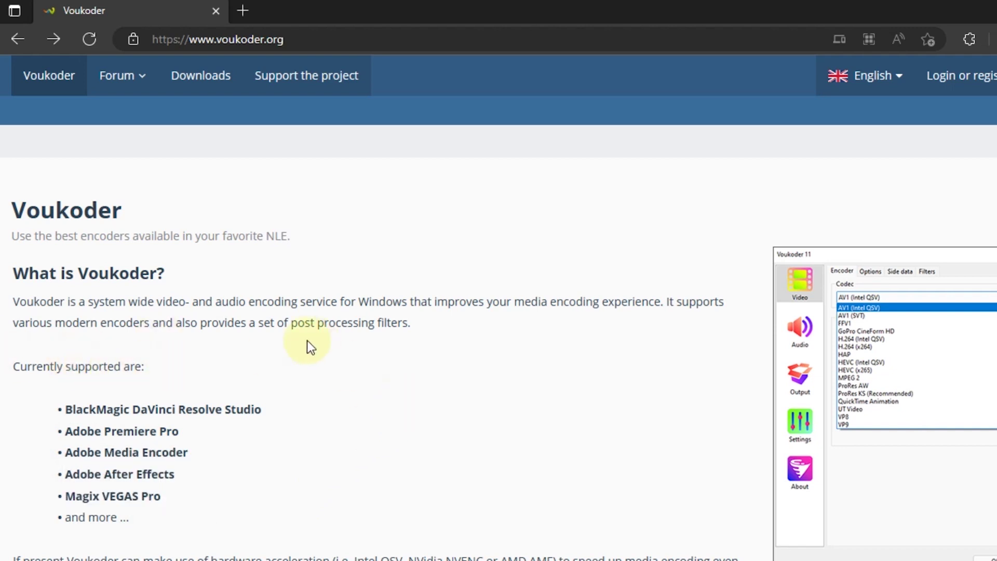
pyautogui.click(198, 78)
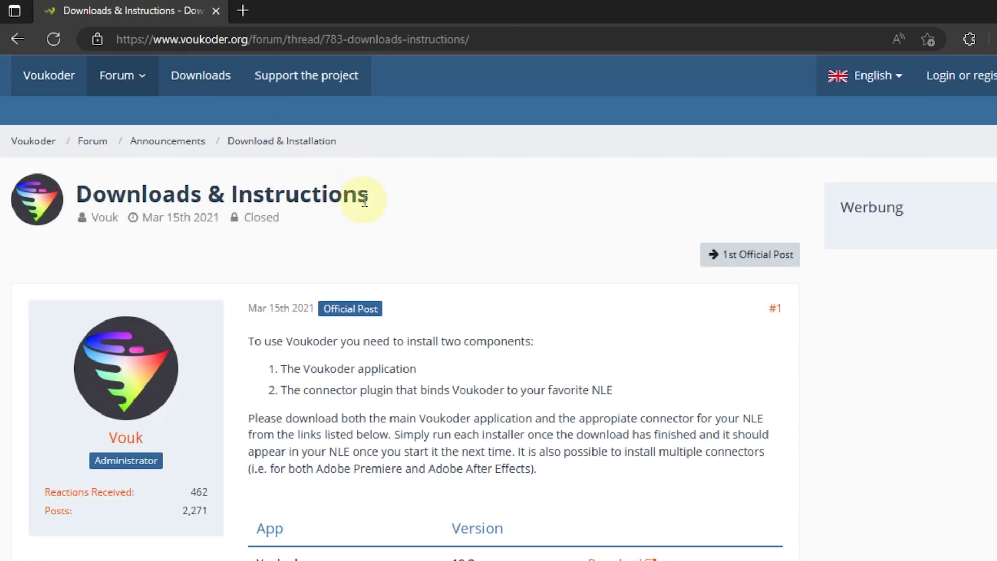
# Step: Scroll to the download tables and download the Voukoder 12.2 installer
pyautogui.scroll(-2, 347, 273)
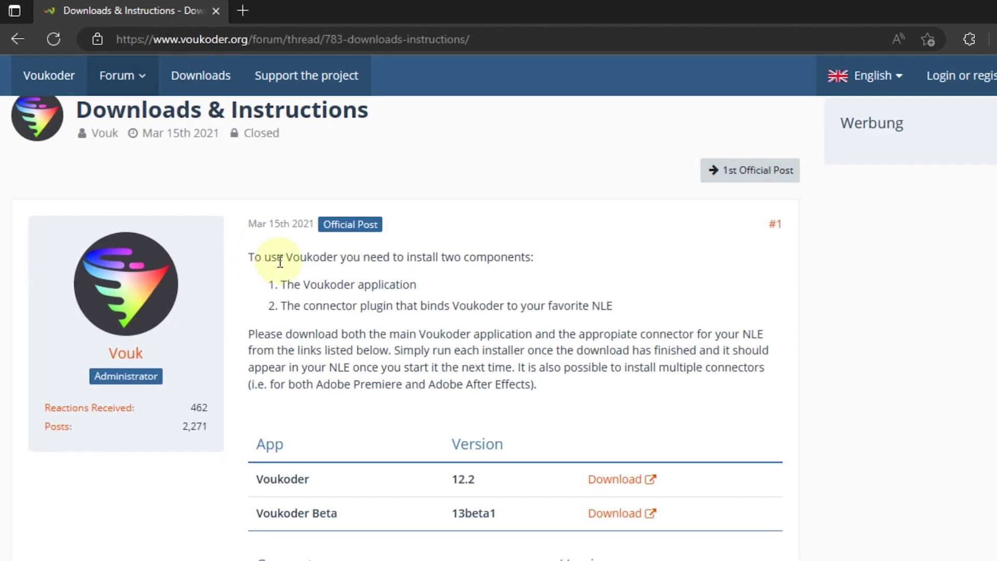
pyautogui.moveTo(263, 260); pyautogui.dragTo(234, 260)
pyautogui.click(426, 301)
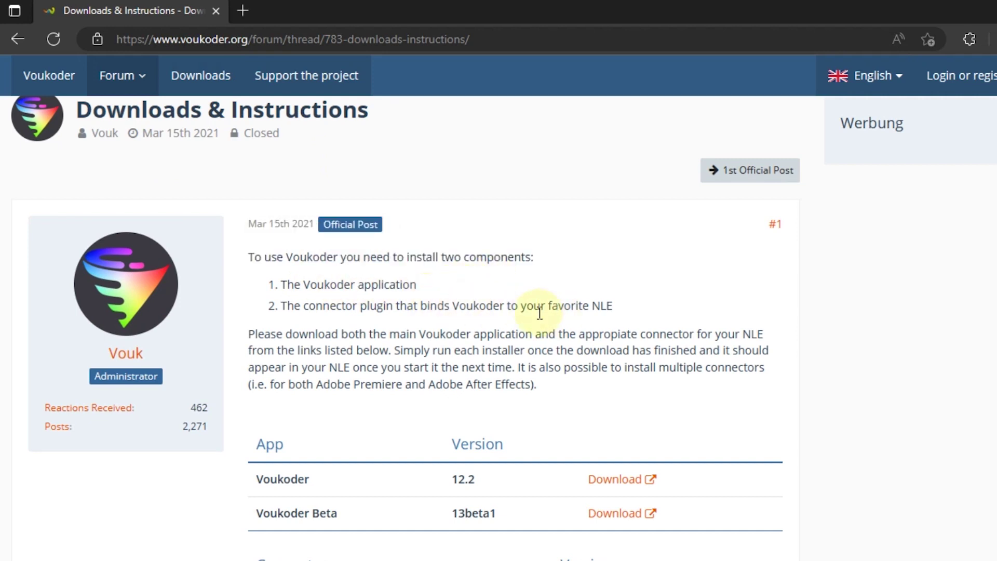
pyautogui.scroll(-4, 412, 305)
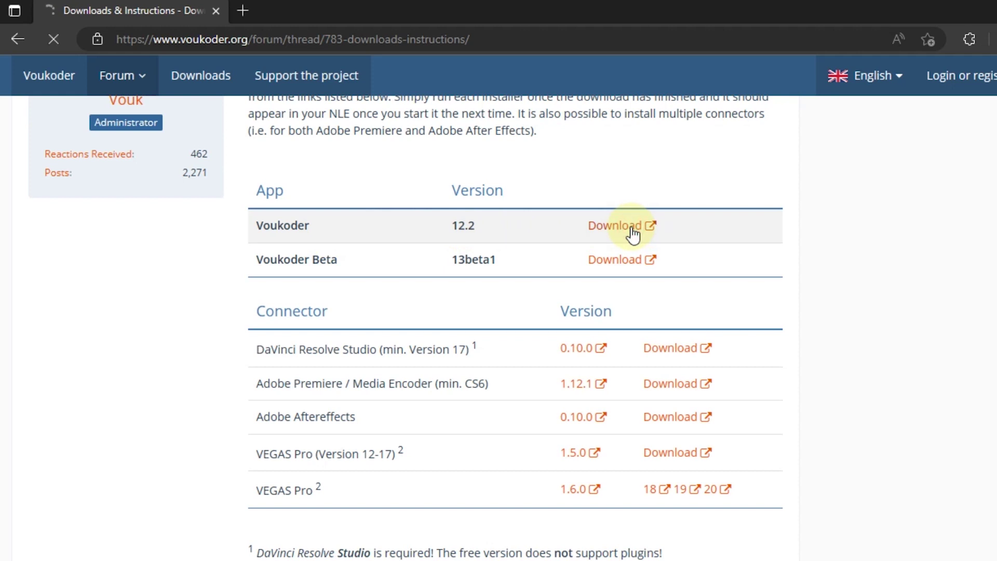
pyautogui.click(632, 228)
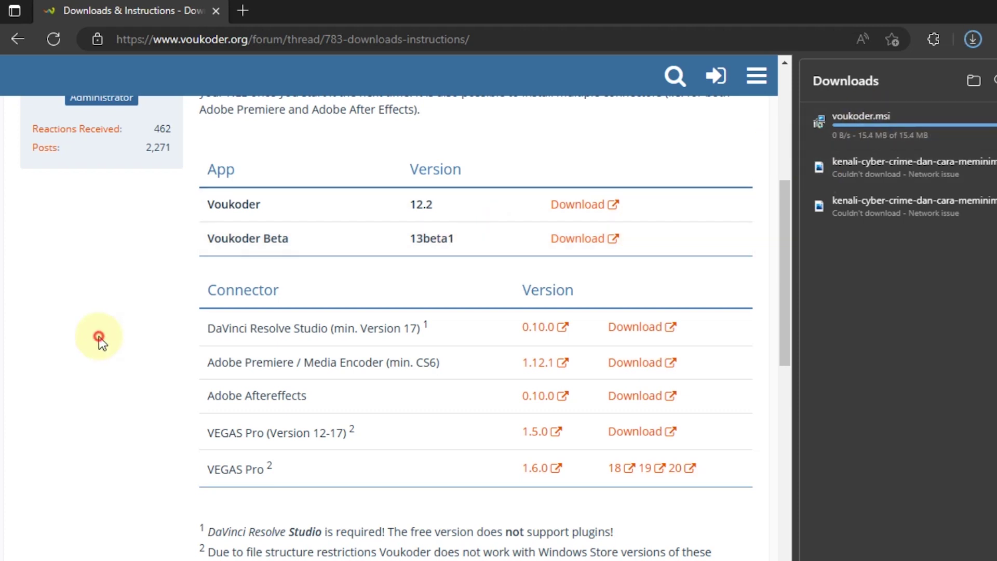
# Step: Download the Premiere connector 1.12.1 and Aftereffects connector 0.10.0 installers, then open the Downloads folder
pyautogui.scroll(-2, 99, 338)
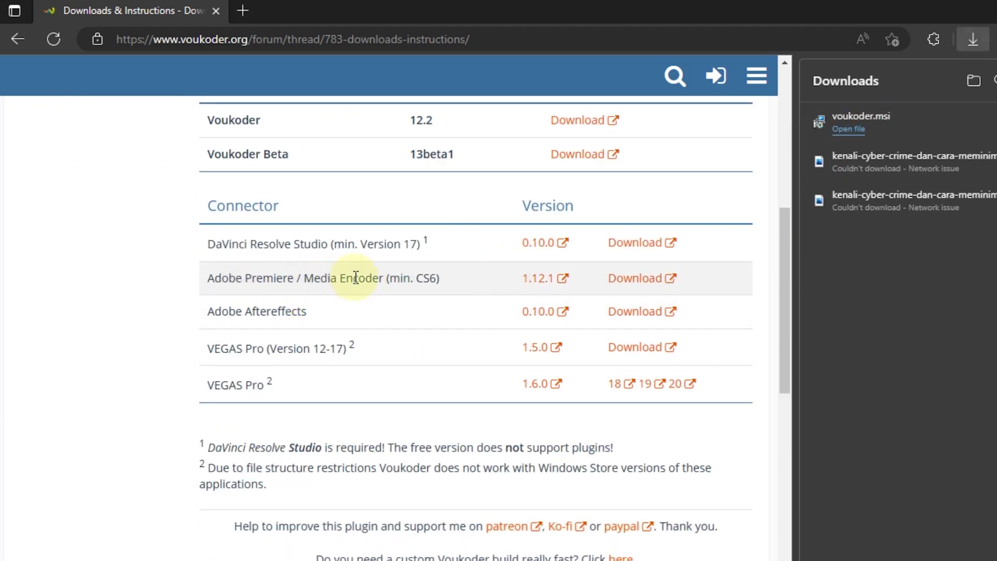
pyautogui.tripleClick(393, 281)
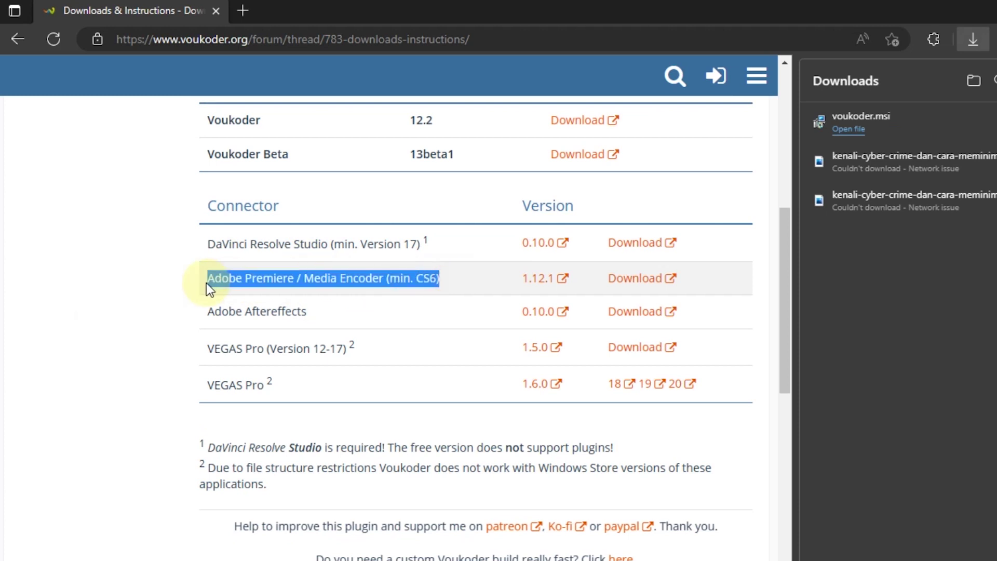
pyautogui.click(120, 294)
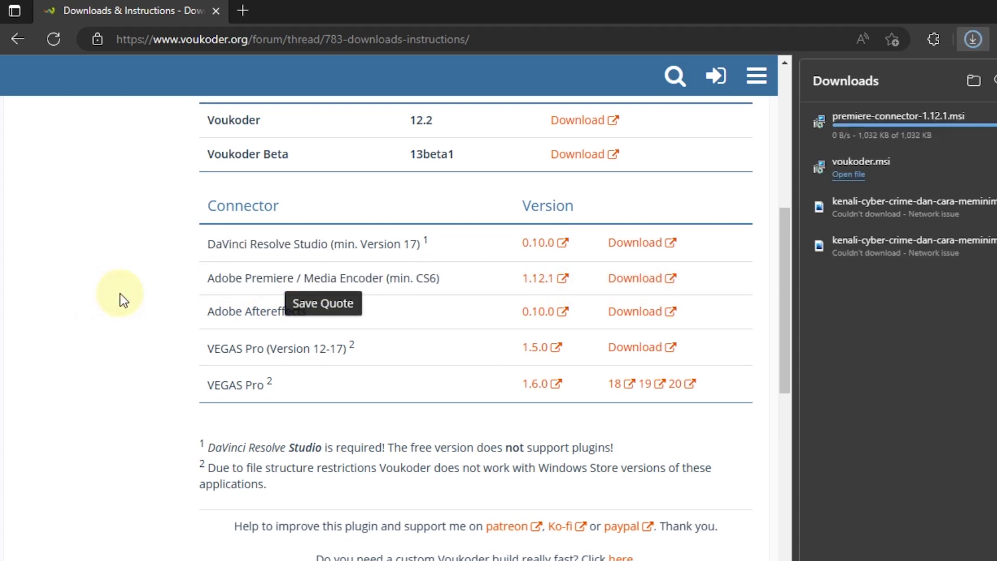
pyautogui.click(637, 312)
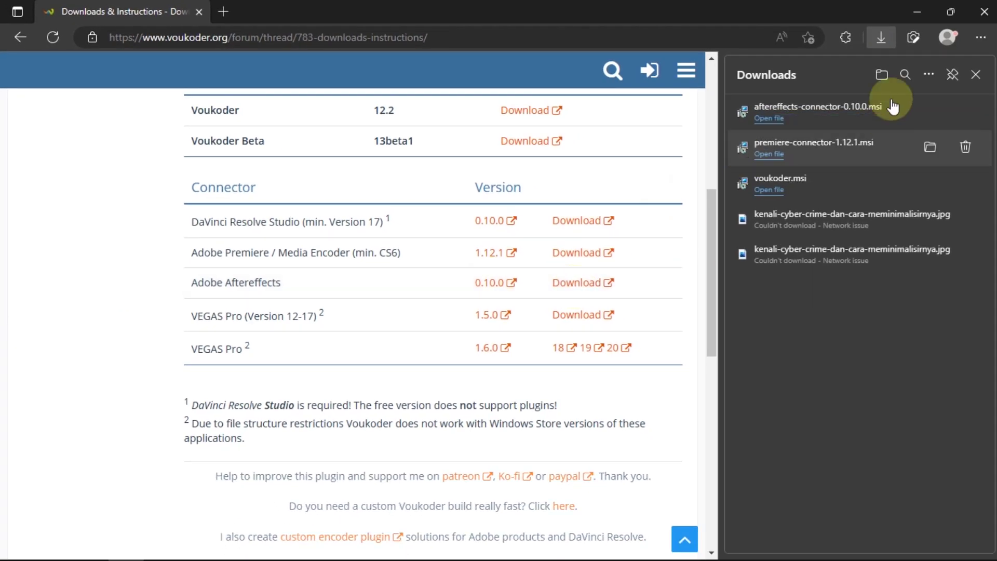
pyautogui.click(882, 74)
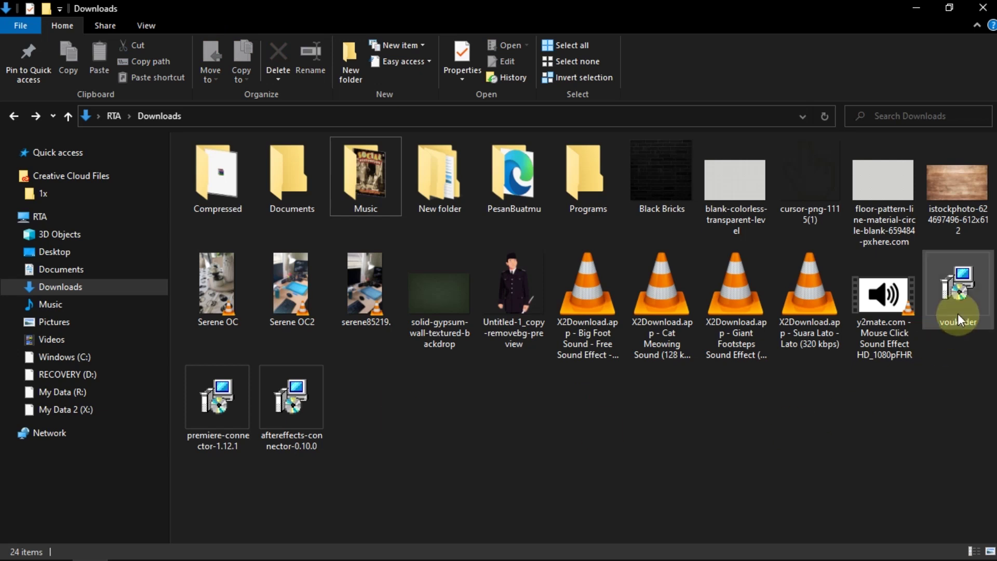
# Step: Run voukoder.msi, accept the GNU license, and install Voukoder 12.2 into the default C:\Program Files\Voukoder\ folder
pyautogui.moveTo(974, 308)
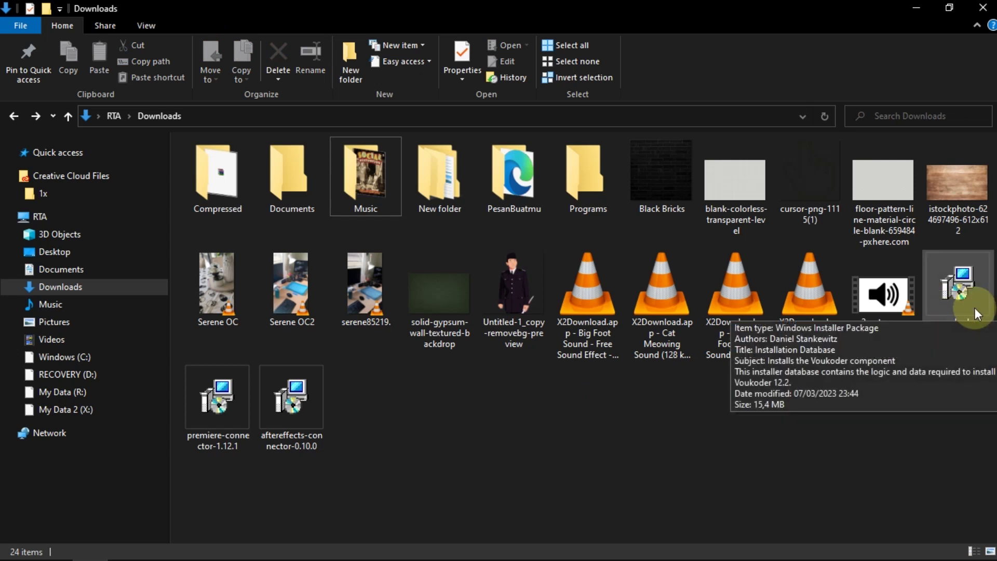
pyautogui.click(960, 301)
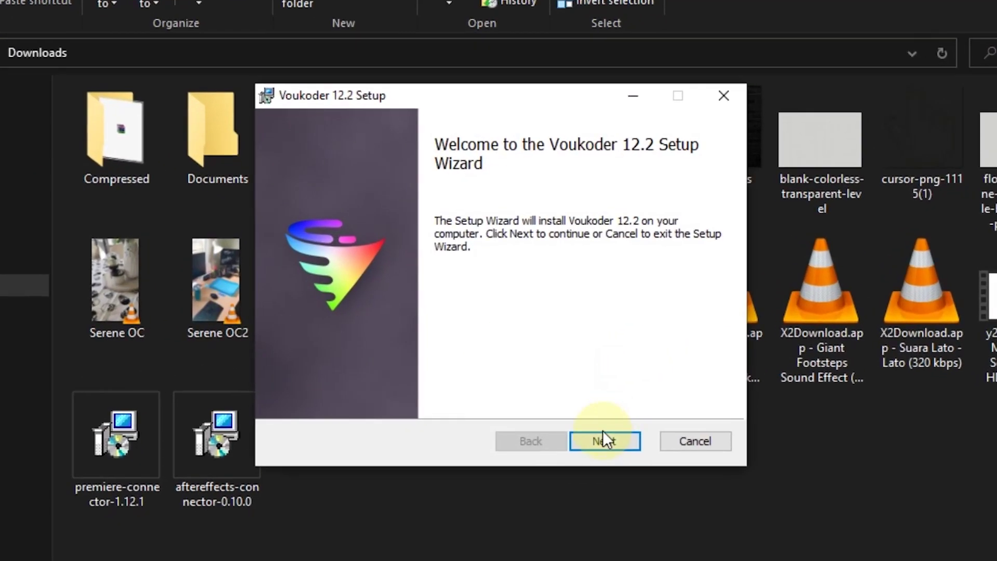
pyautogui.click(591, 421)
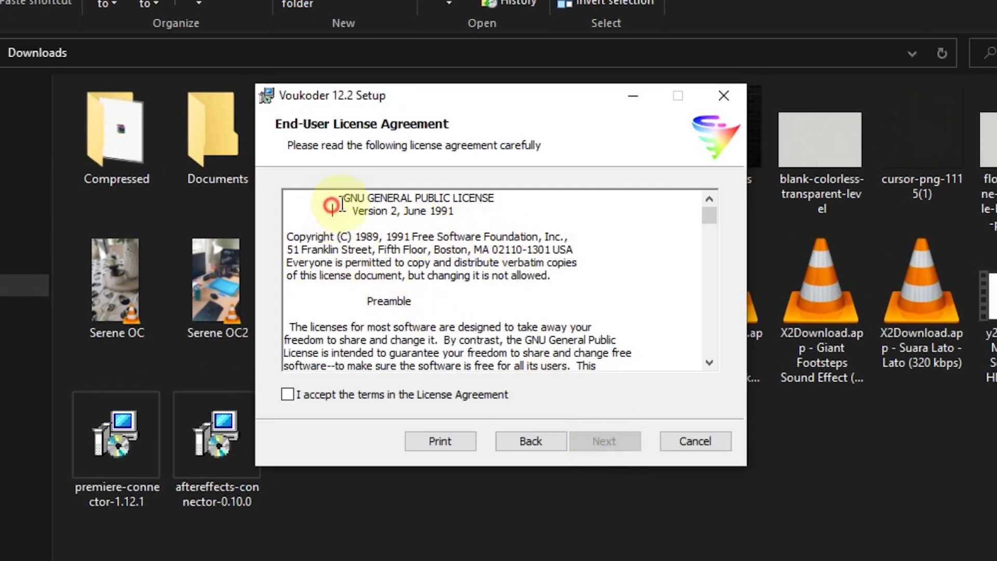
pyautogui.moveTo(359, 198); pyautogui.dragTo(332, 210)
pyautogui.click(287, 395)
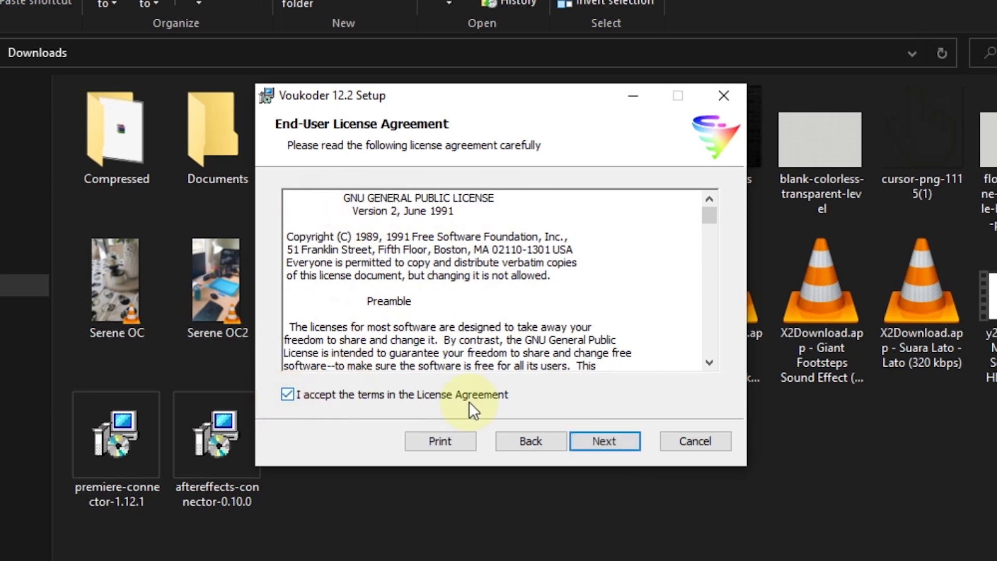
pyautogui.click(604, 440)
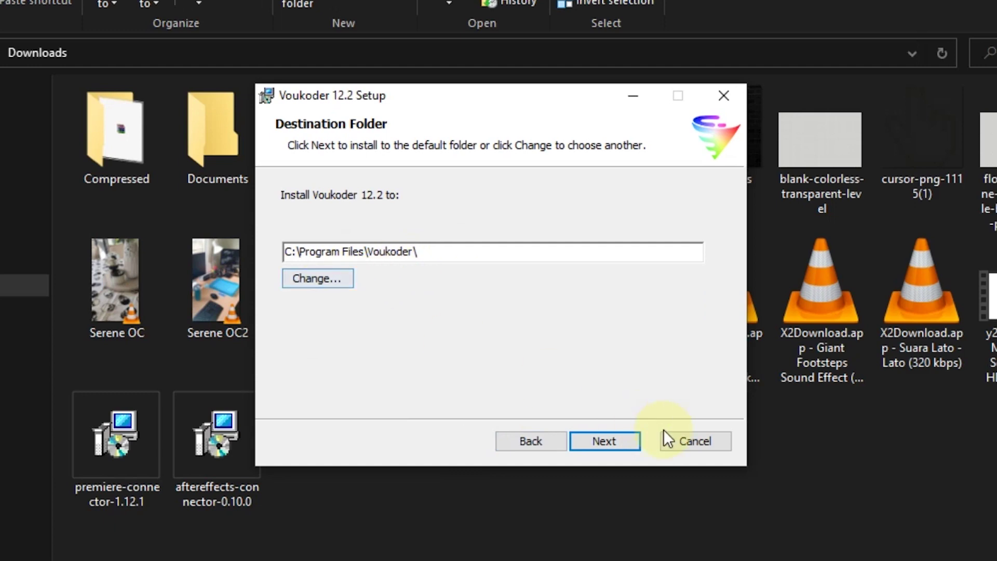
pyautogui.click(618, 440)
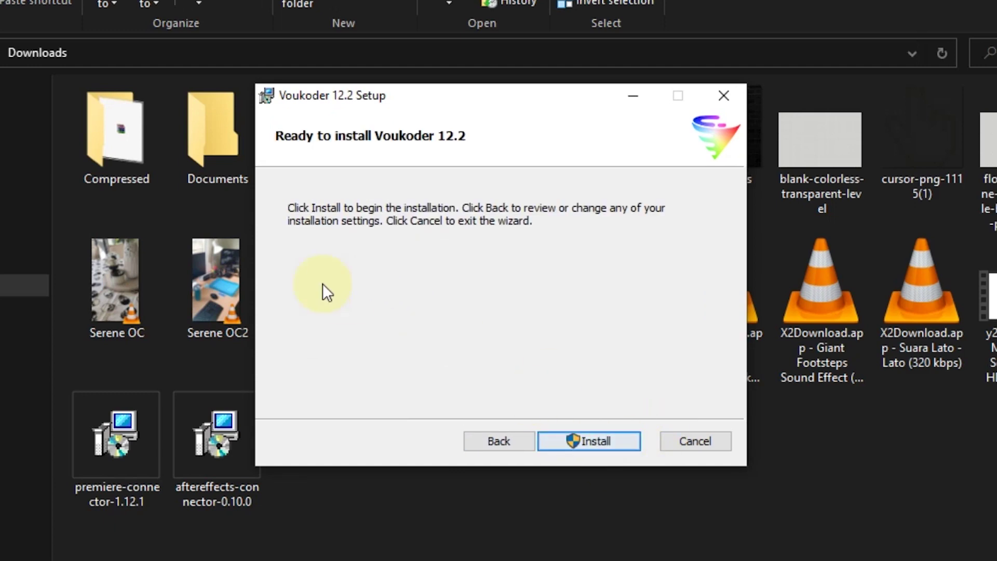
pyautogui.click(551, 441)
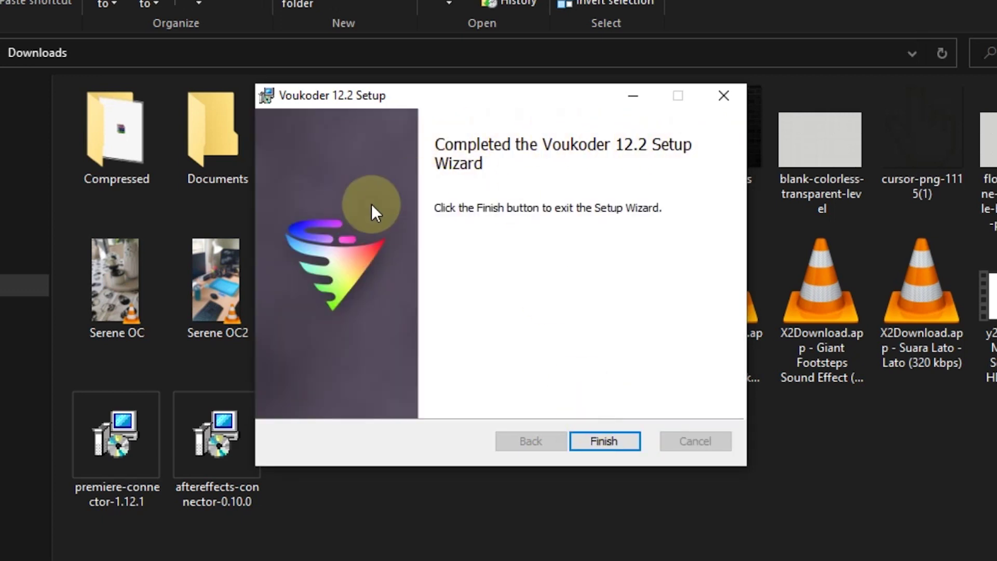
pyautogui.click(603, 441)
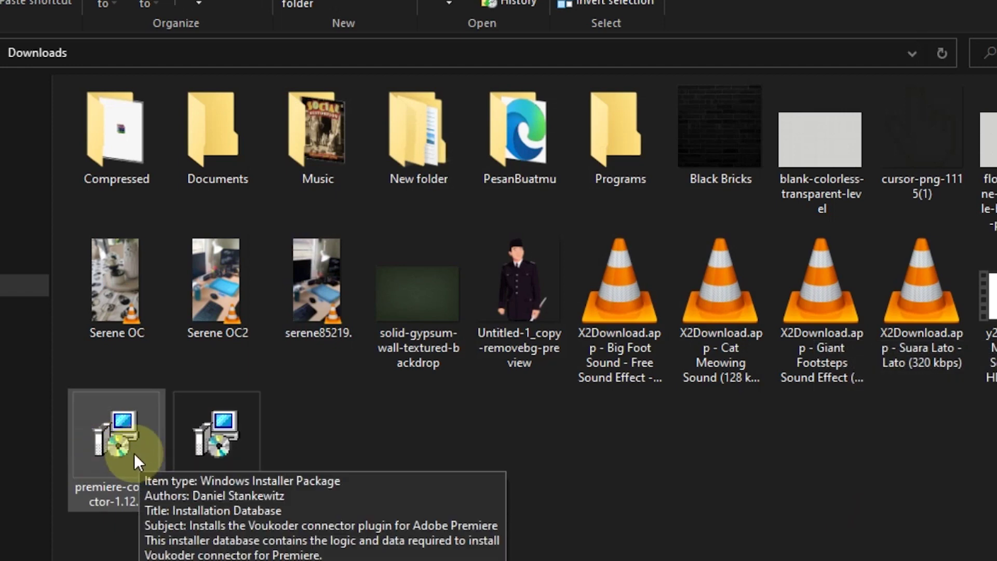
# Step: Run premiere-connector-1.12.1.msi, accept the license, and install into the default Adobe MediaCore plug-ins folder
pyautogui.click(119, 463)
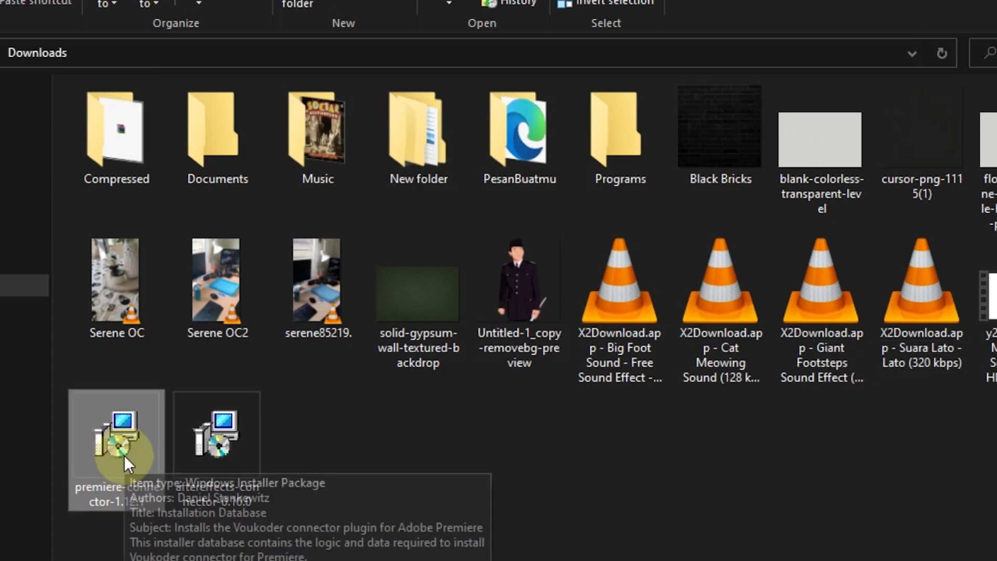
pyautogui.click(124, 456)
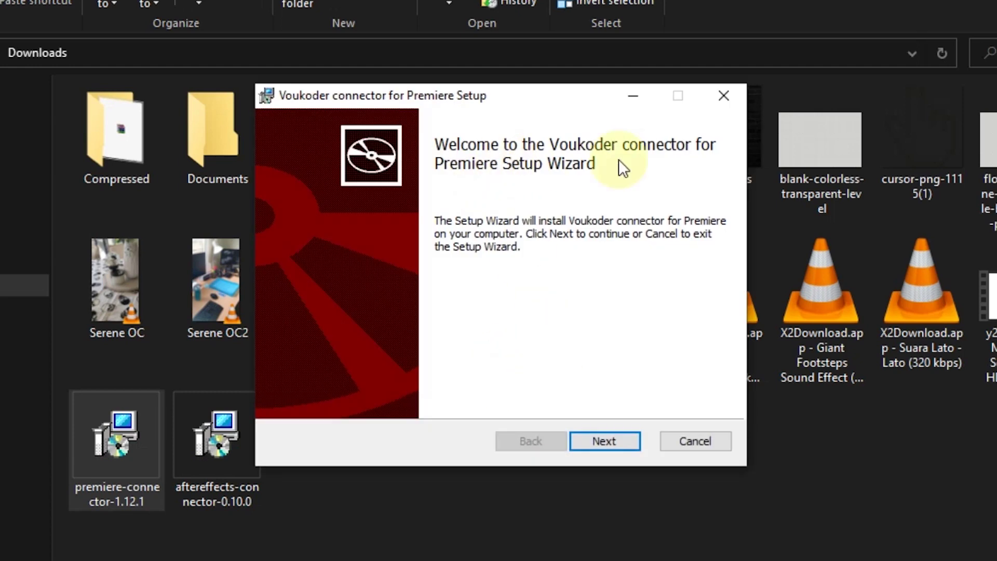
pyautogui.click(600, 447)
pyautogui.click(288, 395)
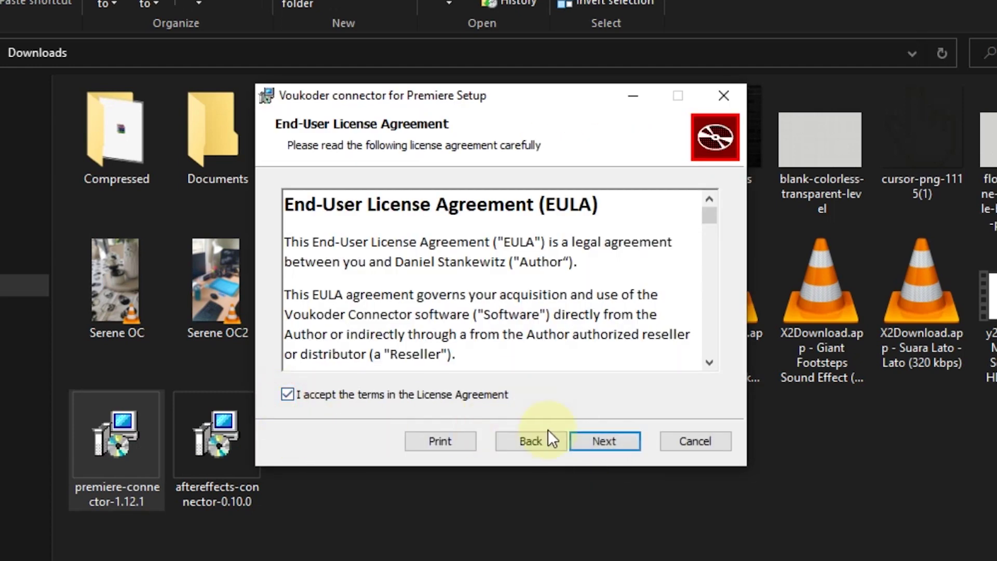
pyautogui.click(605, 441)
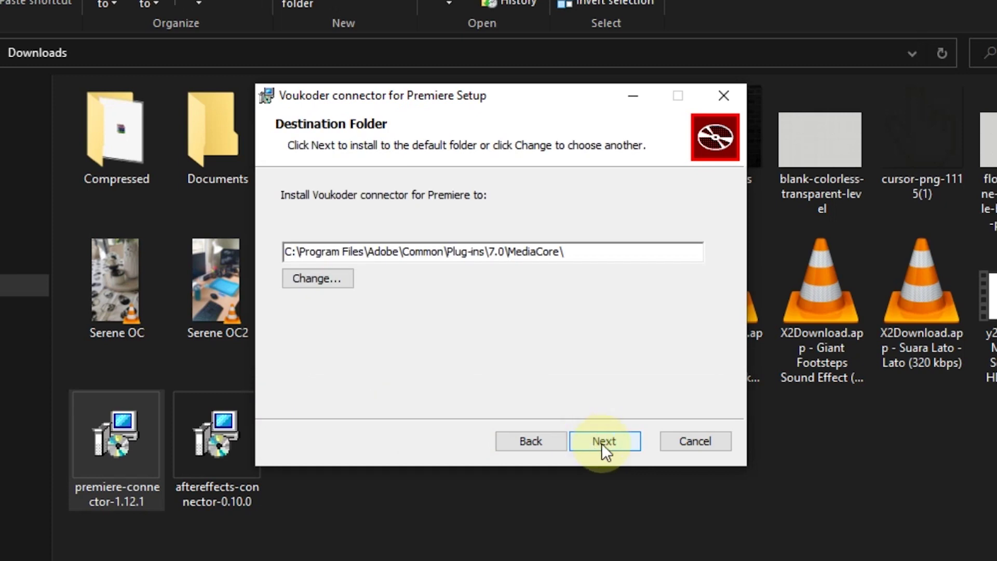
pyautogui.click(601, 443)
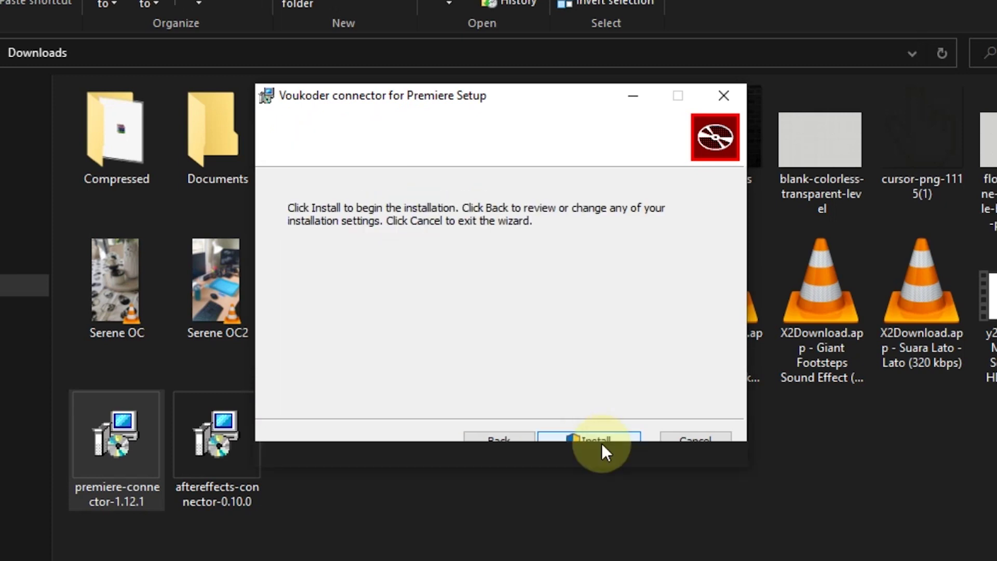
pyautogui.click(601, 443)
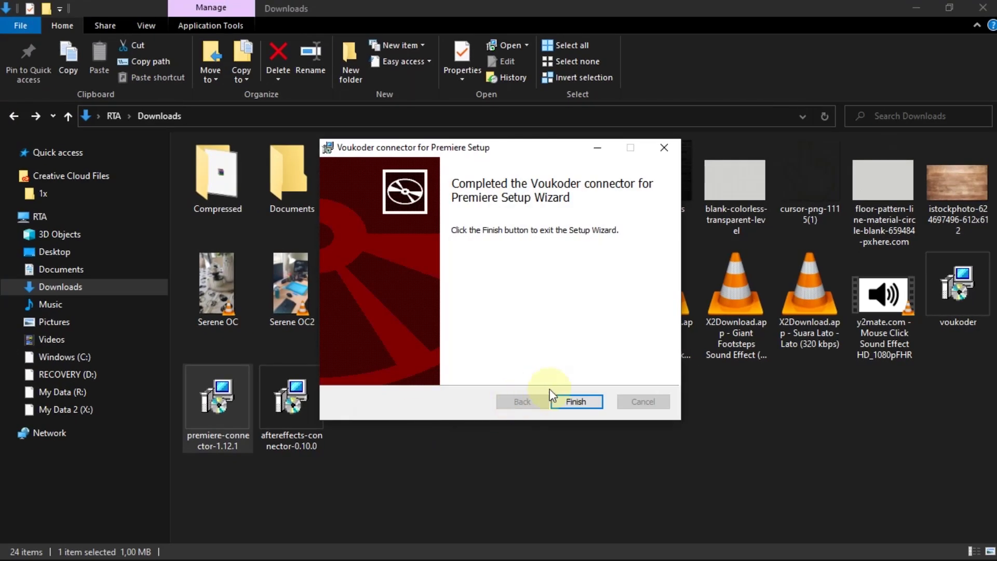
pyautogui.click(576, 402)
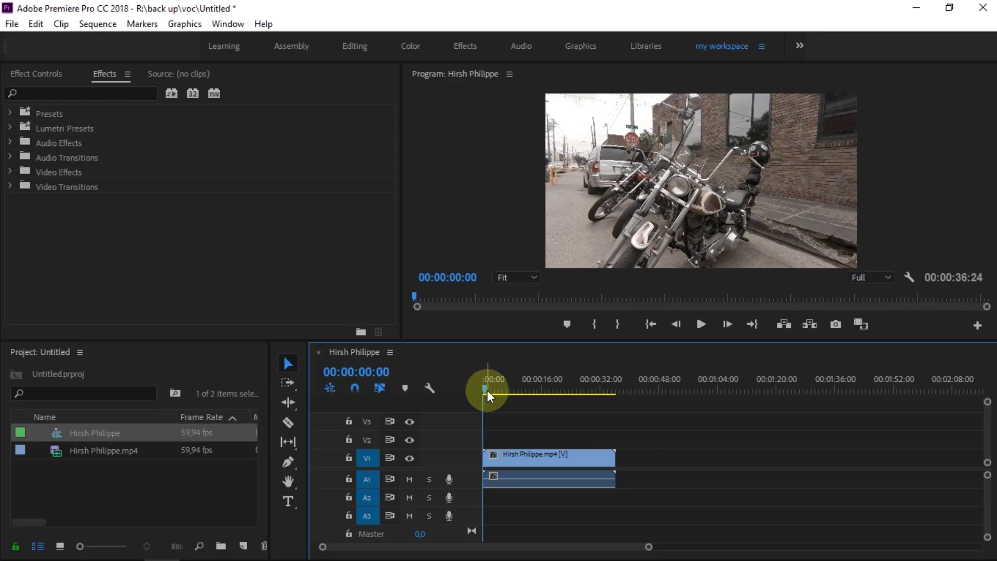
pyautogui.moveTo(487, 390); pyautogui.dragTo(505, 392)
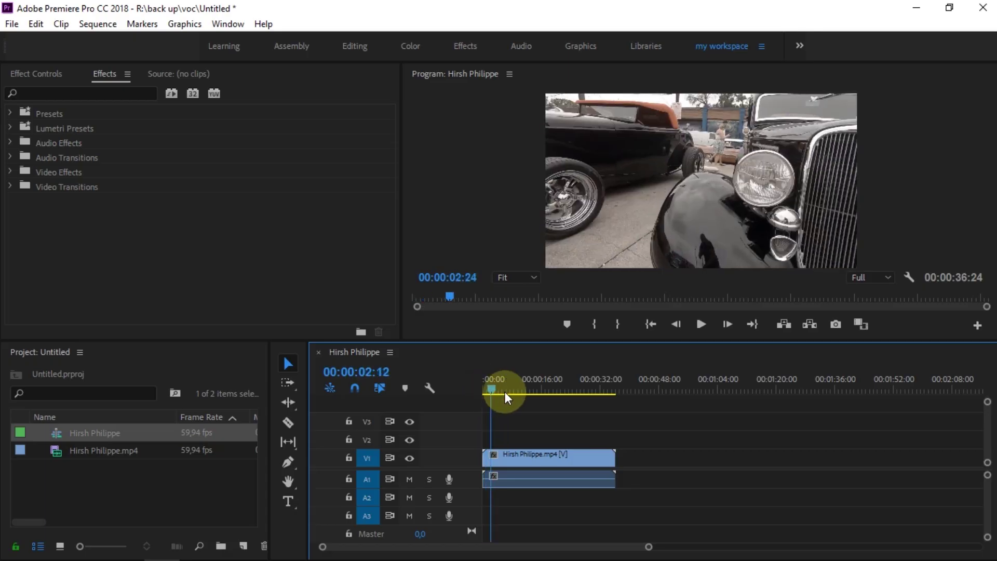
pyautogui.click(513, 456)
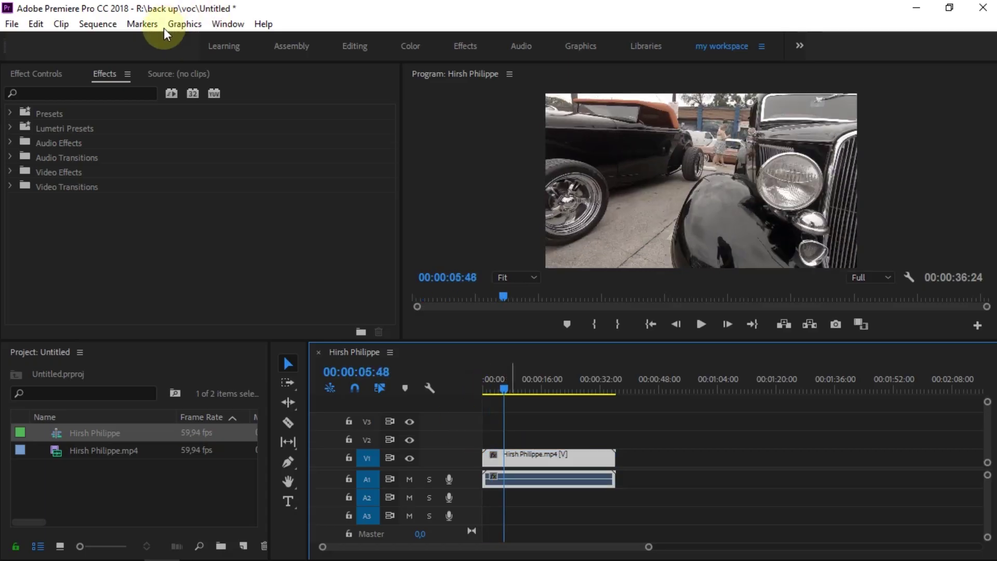
pyautogui.click(511, 384)
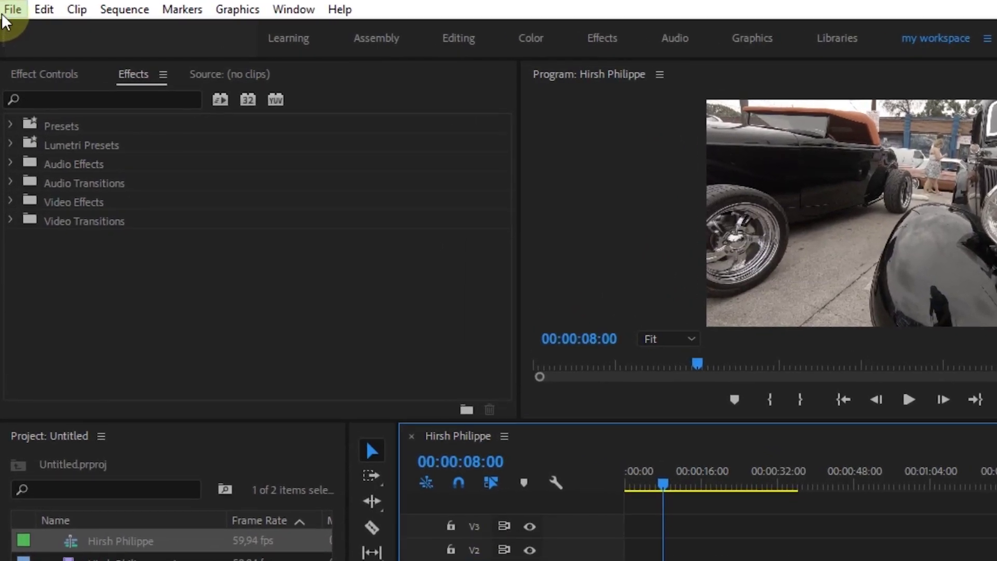
# Step: Open the sequence's export settings via File > Export > Media
pyautogui.click(12, 11)
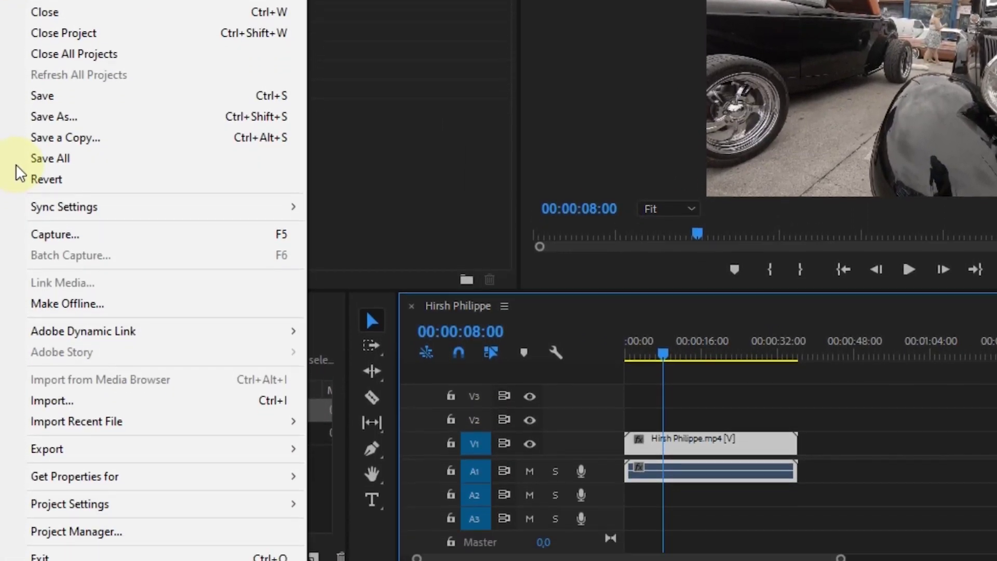
pyautogui.moveTo(293, 450)
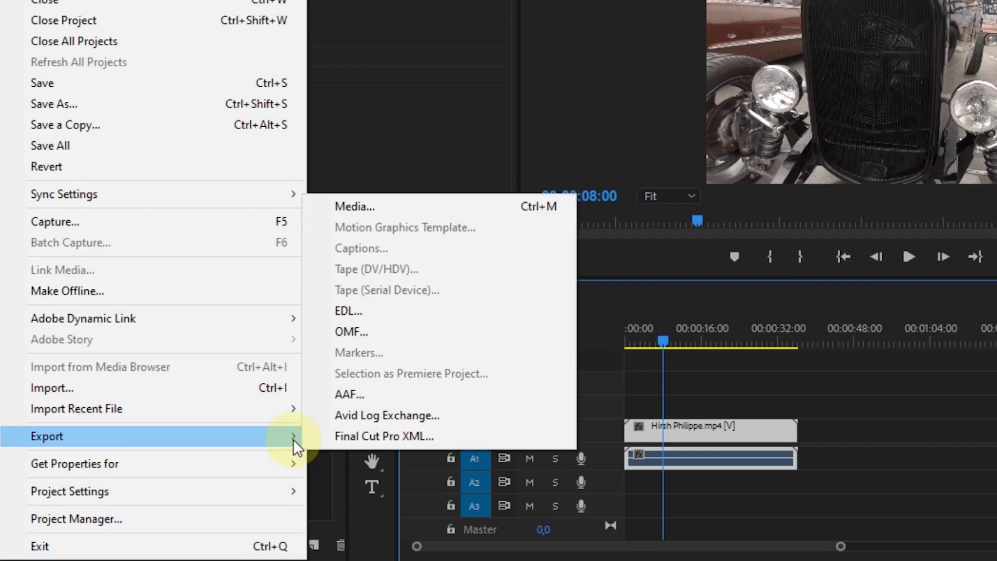
pyautogui.click(385, 205)
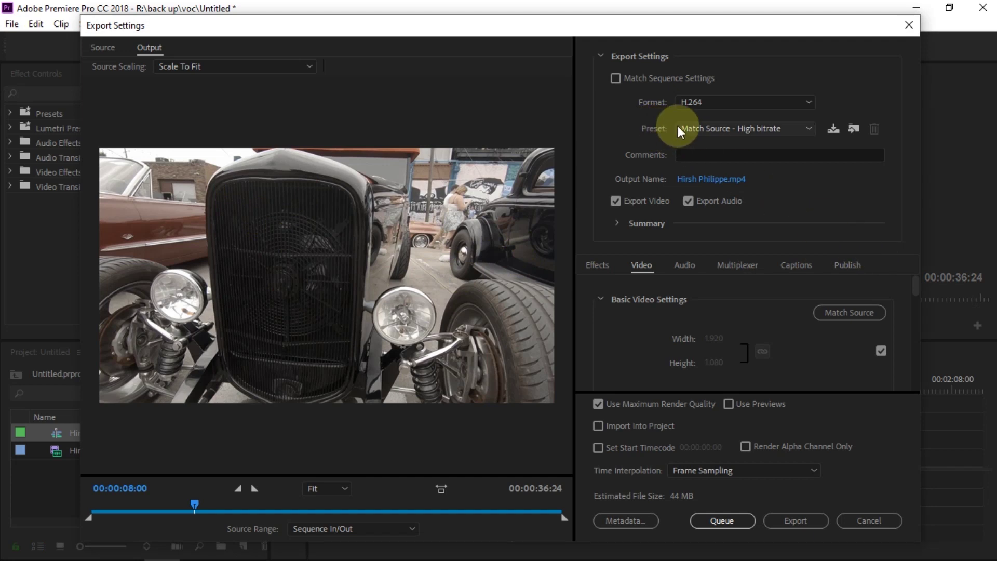
# Step: Name the export output 'Export using Voukoder in Premiere Pro.mp4' in the Videos folder
pyautogui.click(712, 178)
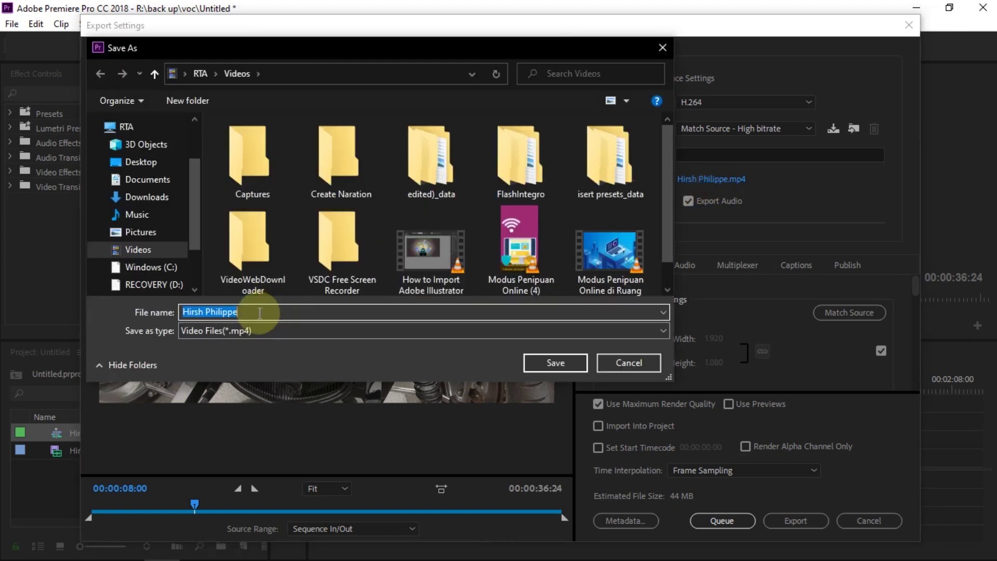
pyautogui.write('Exp')
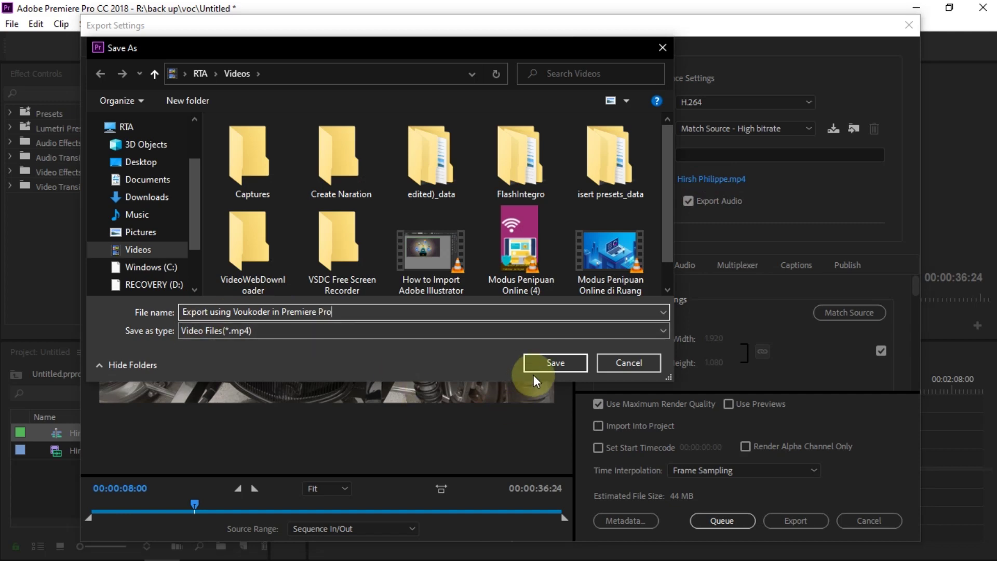
pyautogui.click(569, 362)
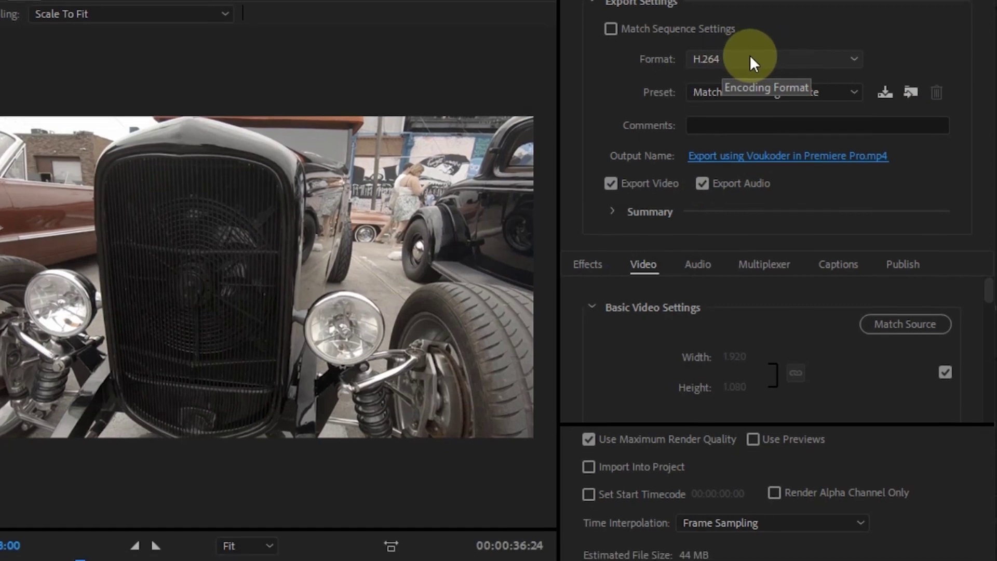
# Step: Change the export format from H.264 to Voukoder and show its Voukoder settings tab
pyautogui.click(751, 77)
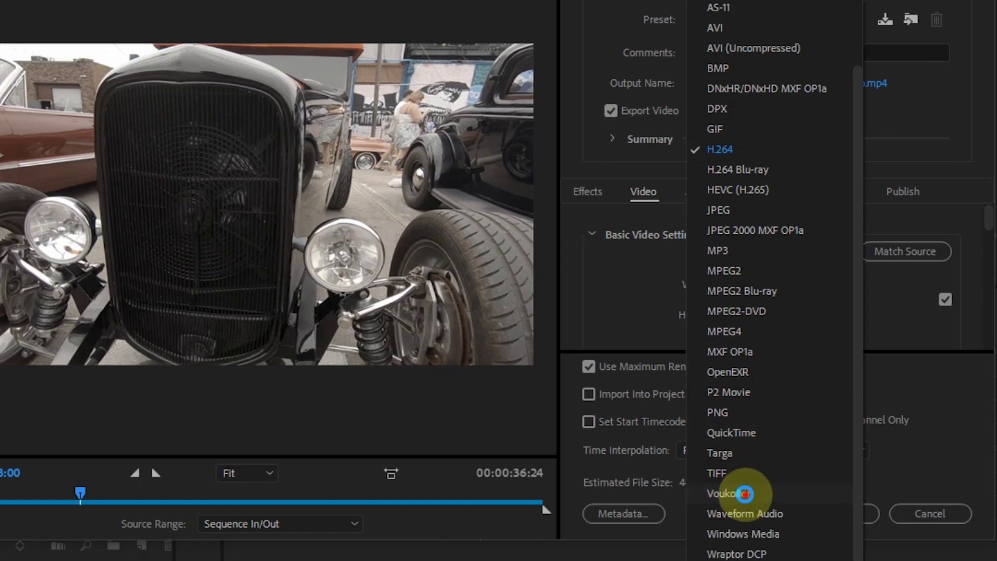
pyautogui.click(745, 494)
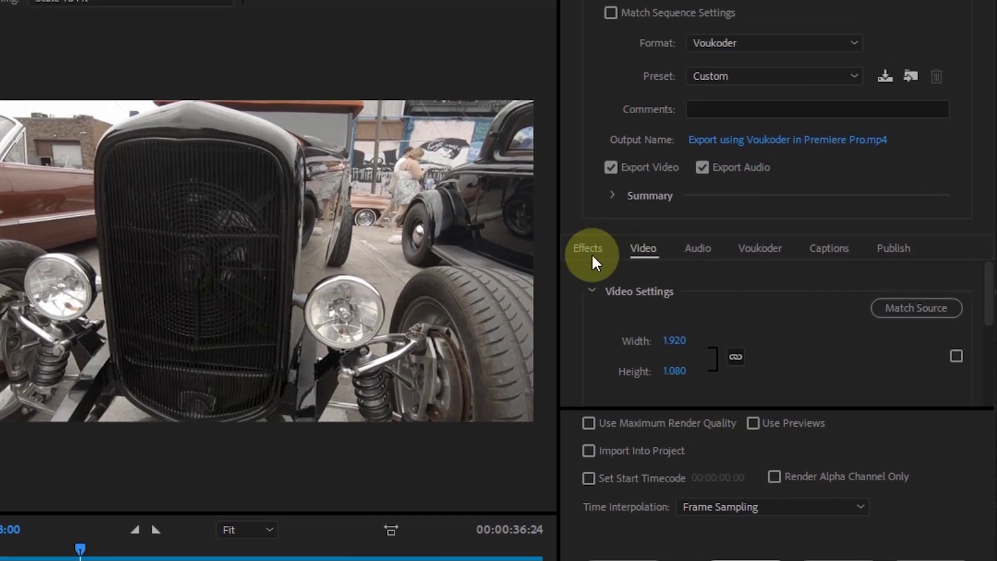
pyautogui.click(757, 249)
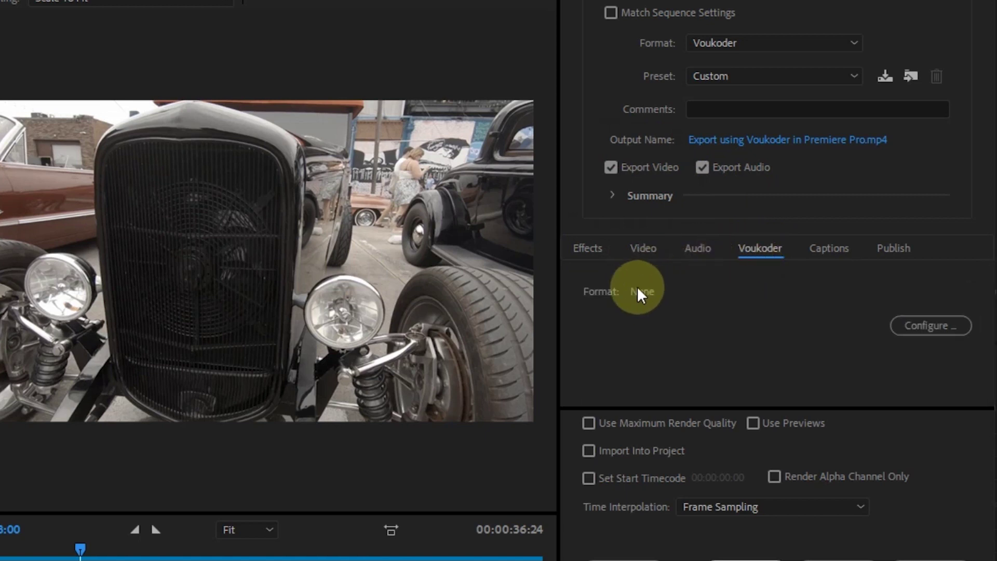
# Step: In Voukoder's configuration, set the video codec to H.264 (AMD AMF)
pyautogui.click(927, 326)
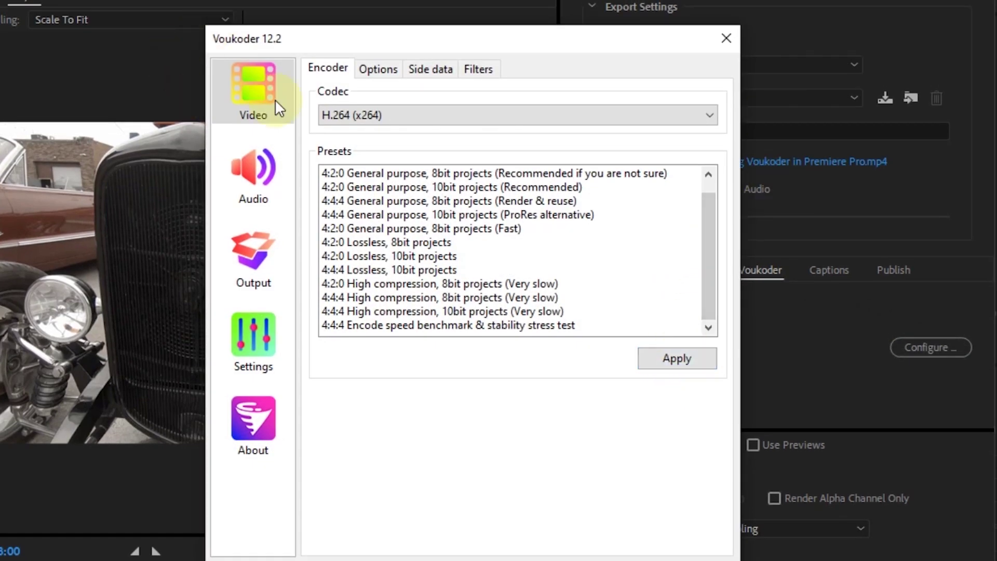
pyautogui.click(257, 109)
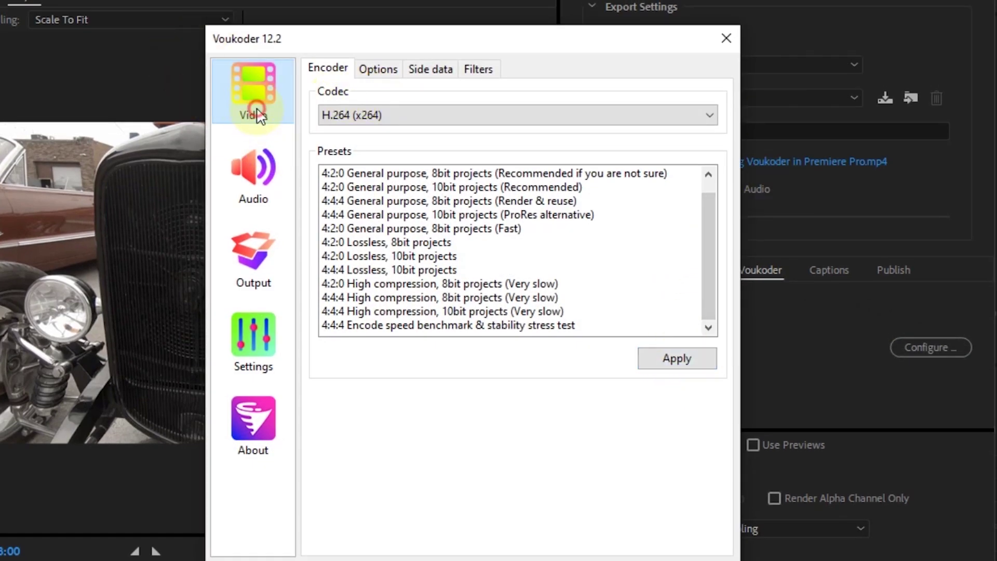
pyautogui.click(376, 120)
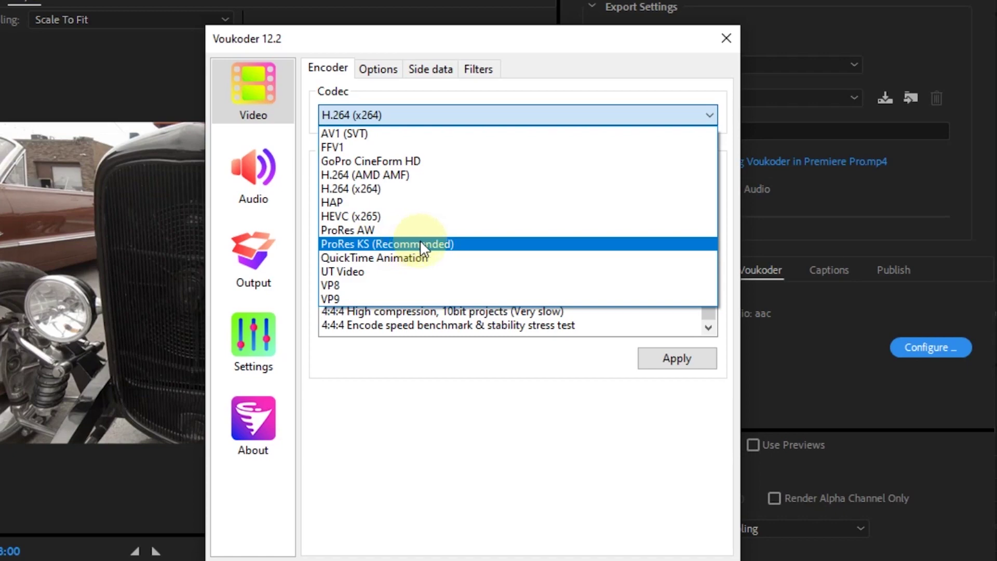
pyautogui.click(396, 180)
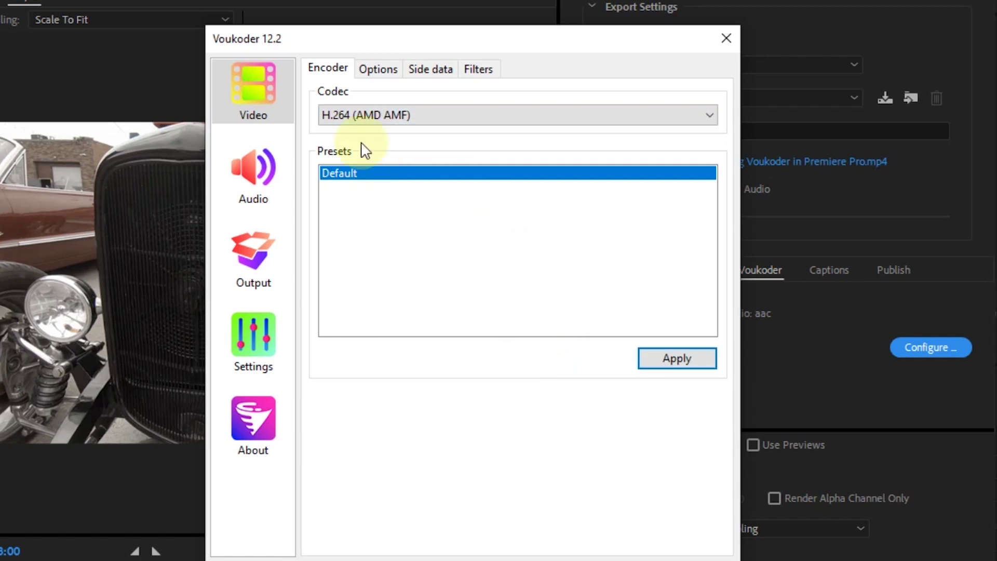
# Step: Keep AAC (FFmpeg) as the audio codec, check its options and filters, and confirm the configuration
pyautogui.click(253, 177)
pyautogui.click(363, 116)
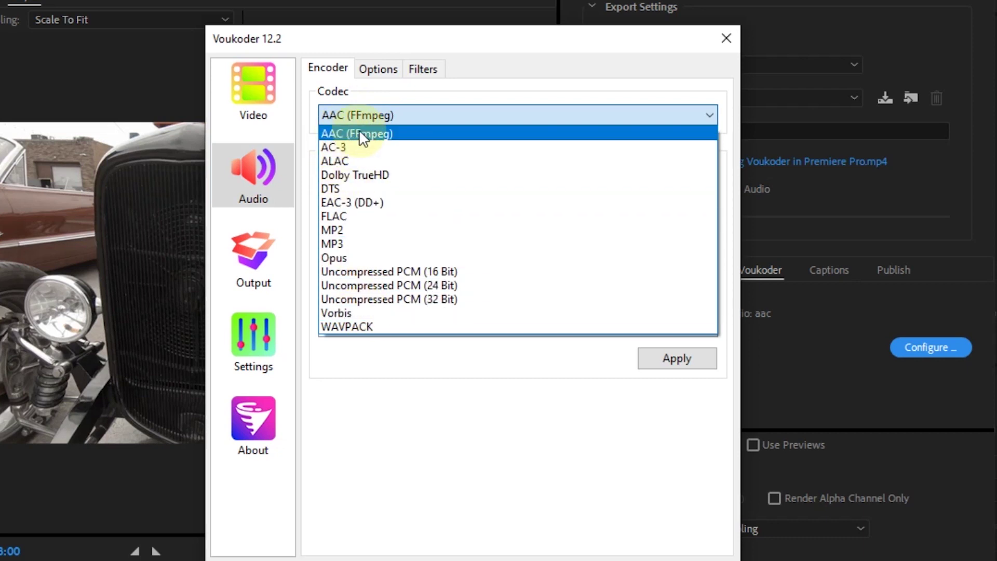
pyautogui.click(374, 68)
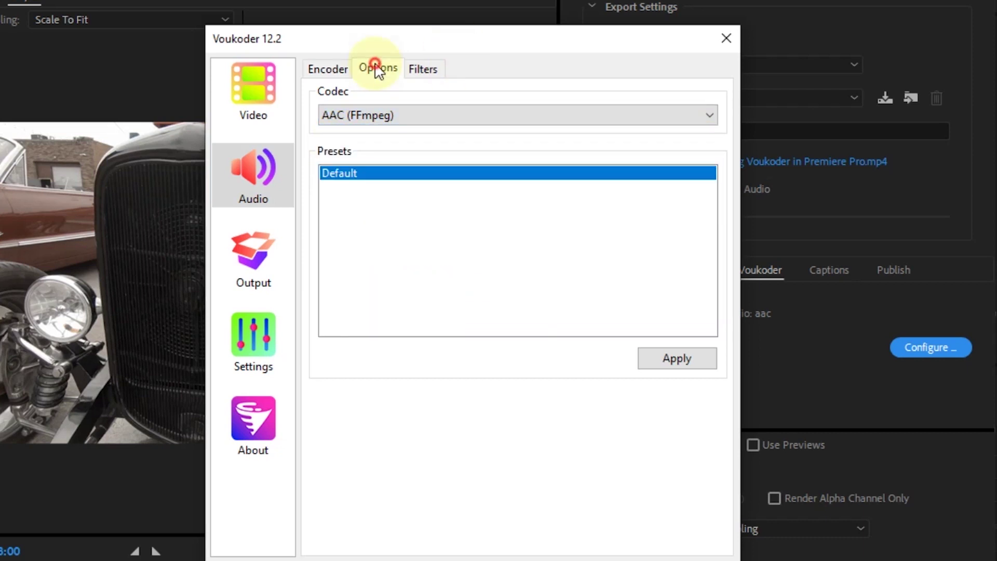
pyautogui.click(377, 69)
pyautogui.click(418, 70)
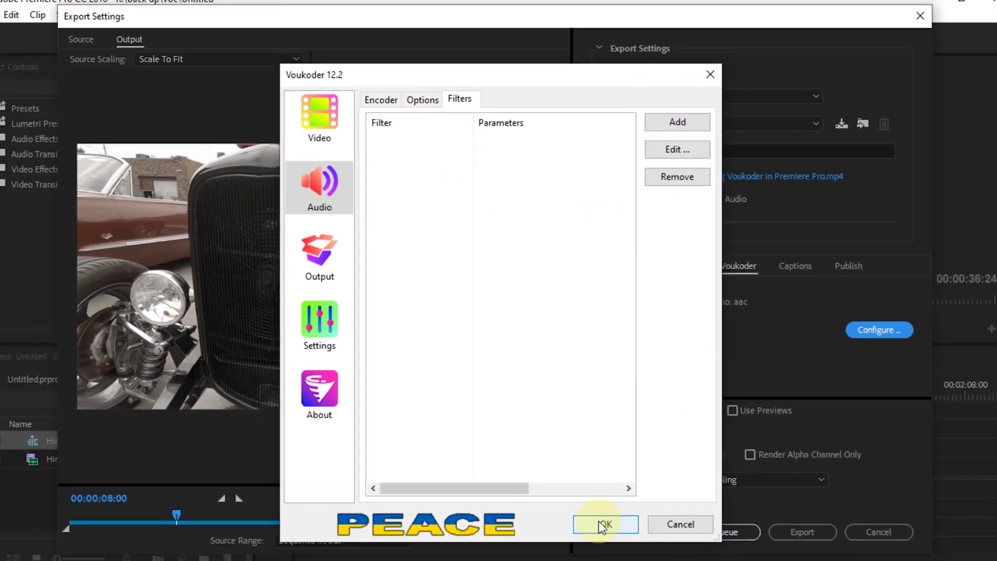
pyautogui.click(600, 556)
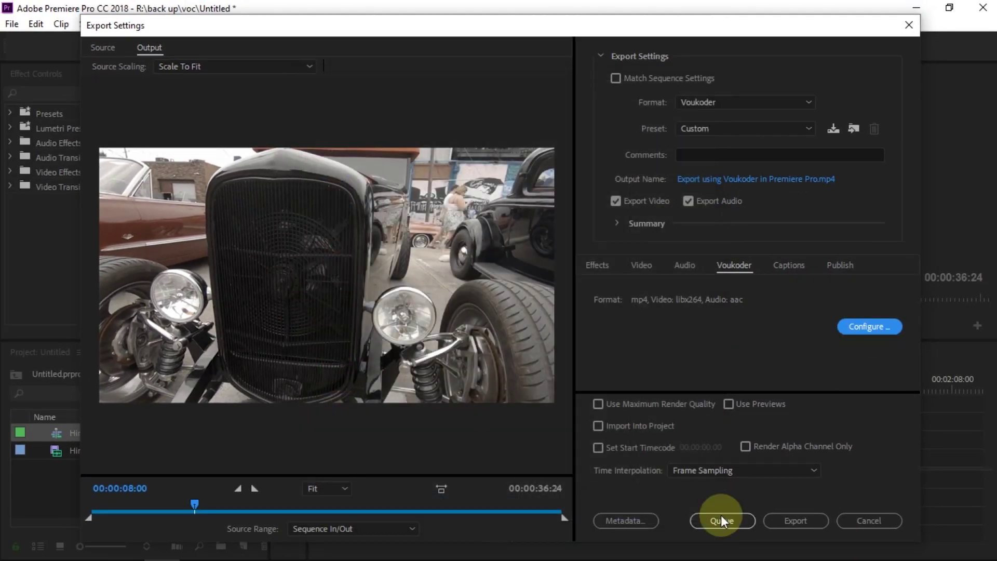
# Step: Start the Voukoder export and bring Task Manager forward to watch CPU and GPU load
pyautogui.click(795, 520)
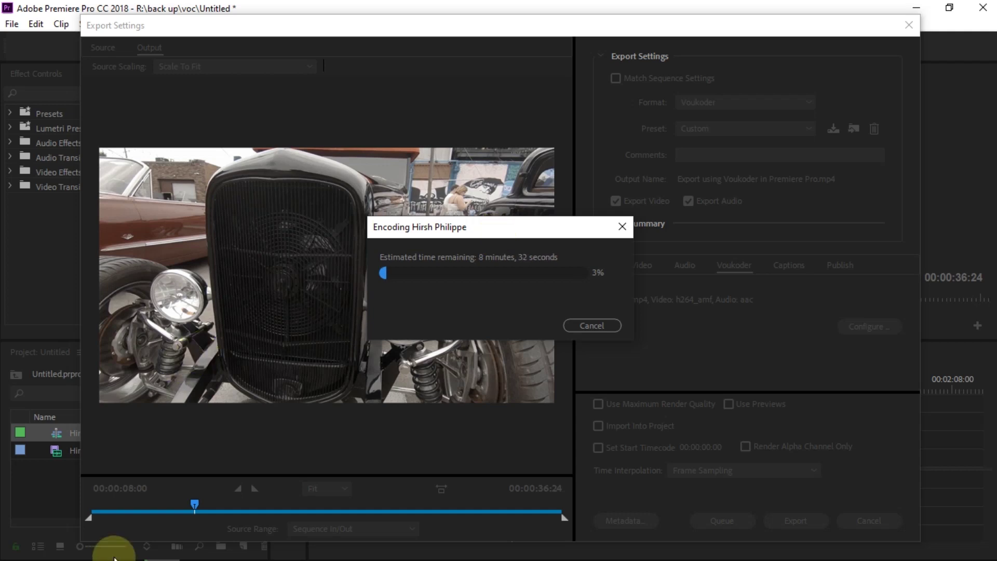
pyautogui.click(187, 549)
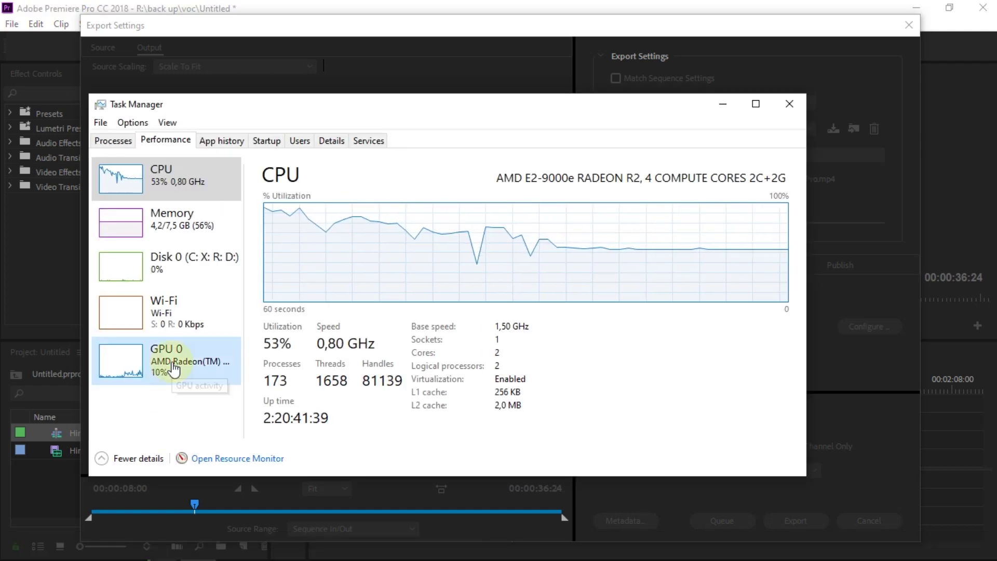
# Step: Show the AMD Radeon R2 Graphics GPU graphs to see Video Encode load during the export
pyautogui.click(173, 367)
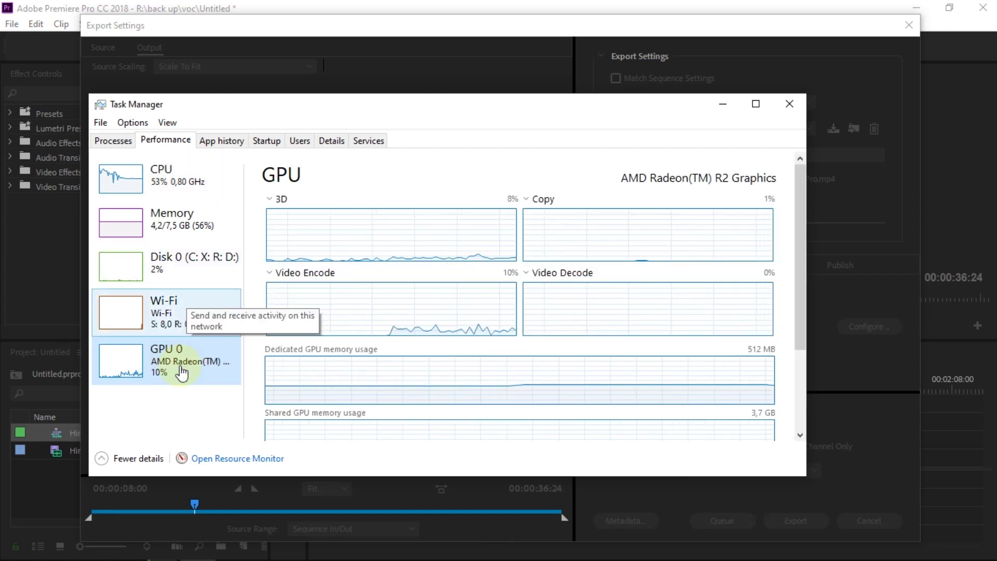